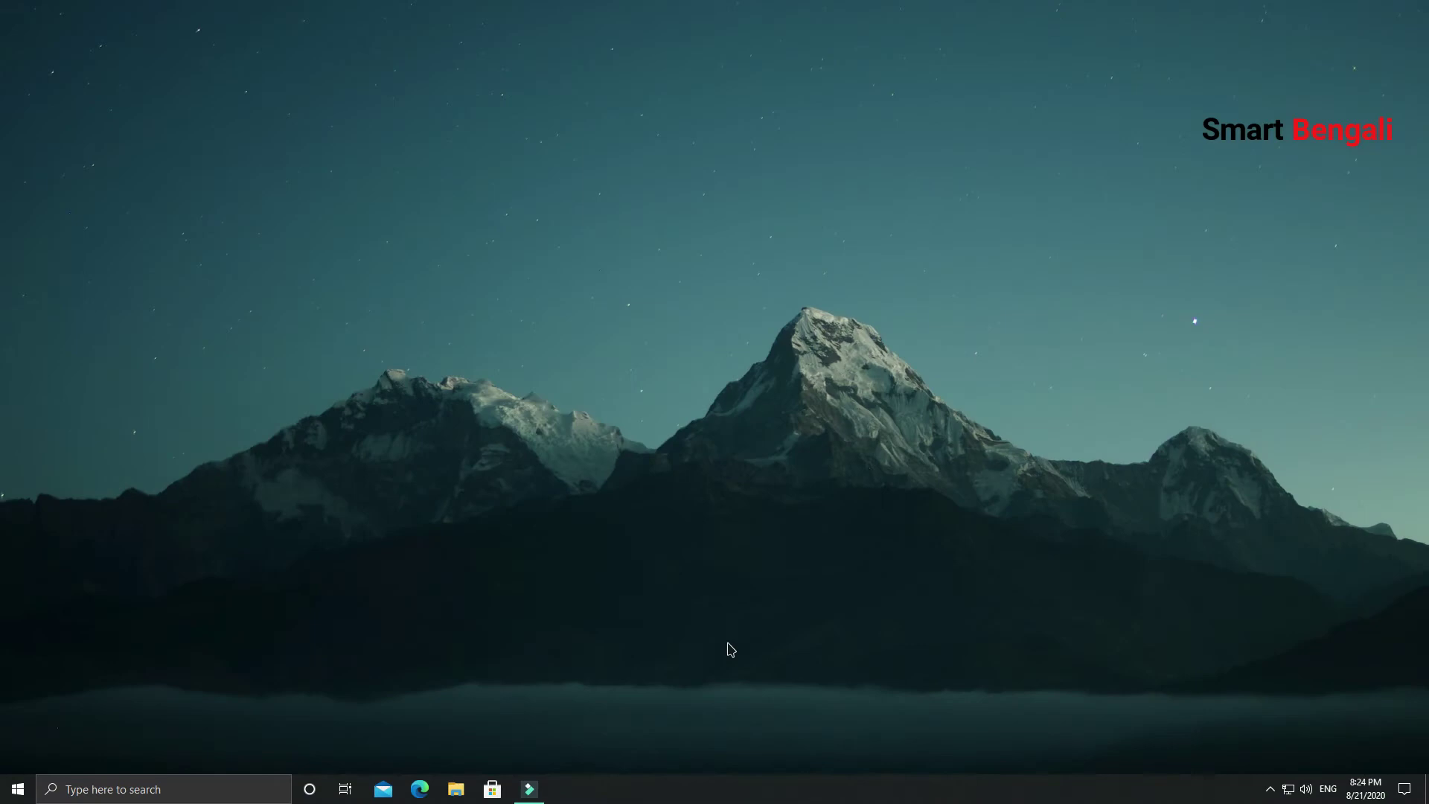
left_click(414, 795)
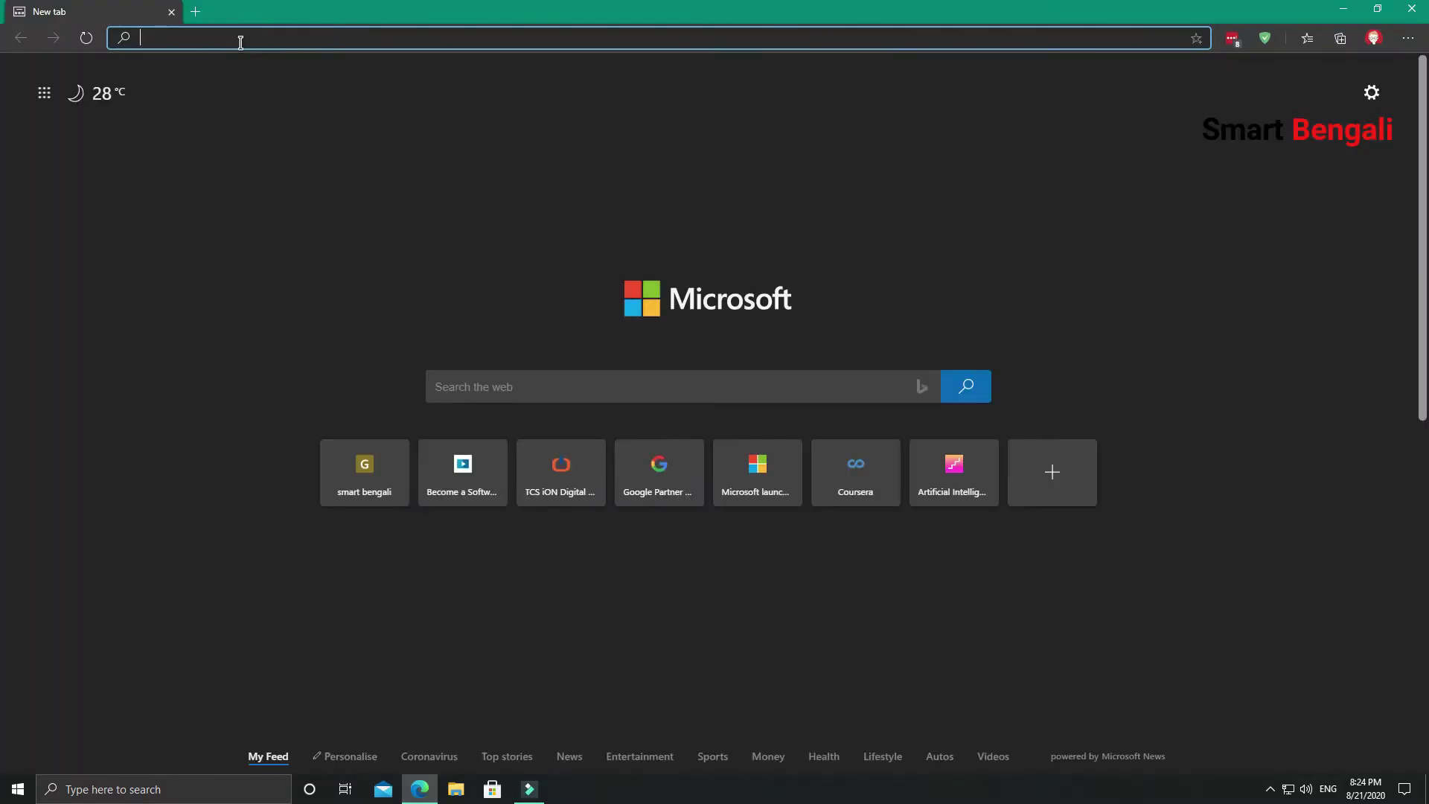
type("https://www.iirs.gov.in/EDUSAT-News")
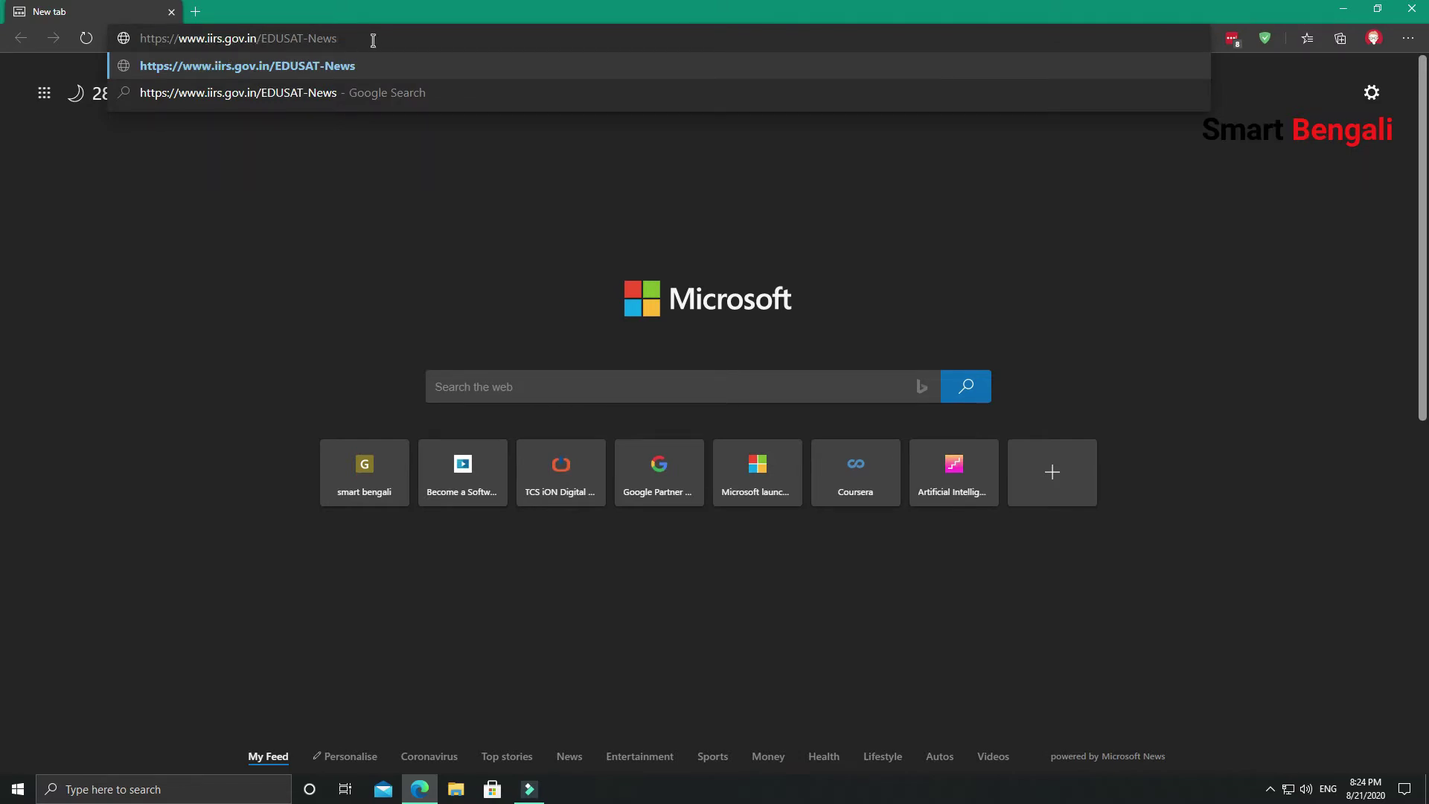
key("Return")
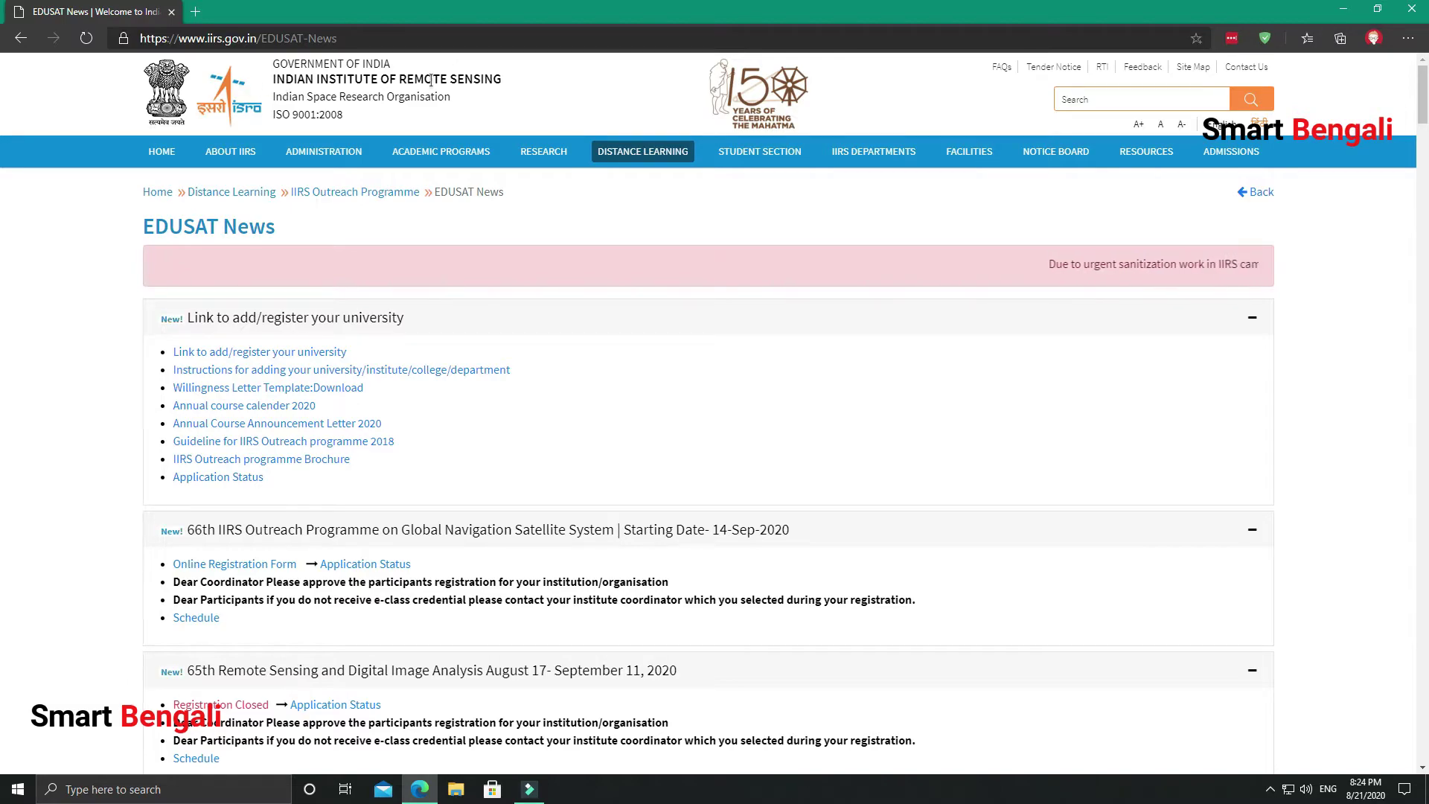
Scroll through the EDUSAT News page and back up to the 66th GNSS Outreach Programme section
scroll(395, 341, "down", 20)
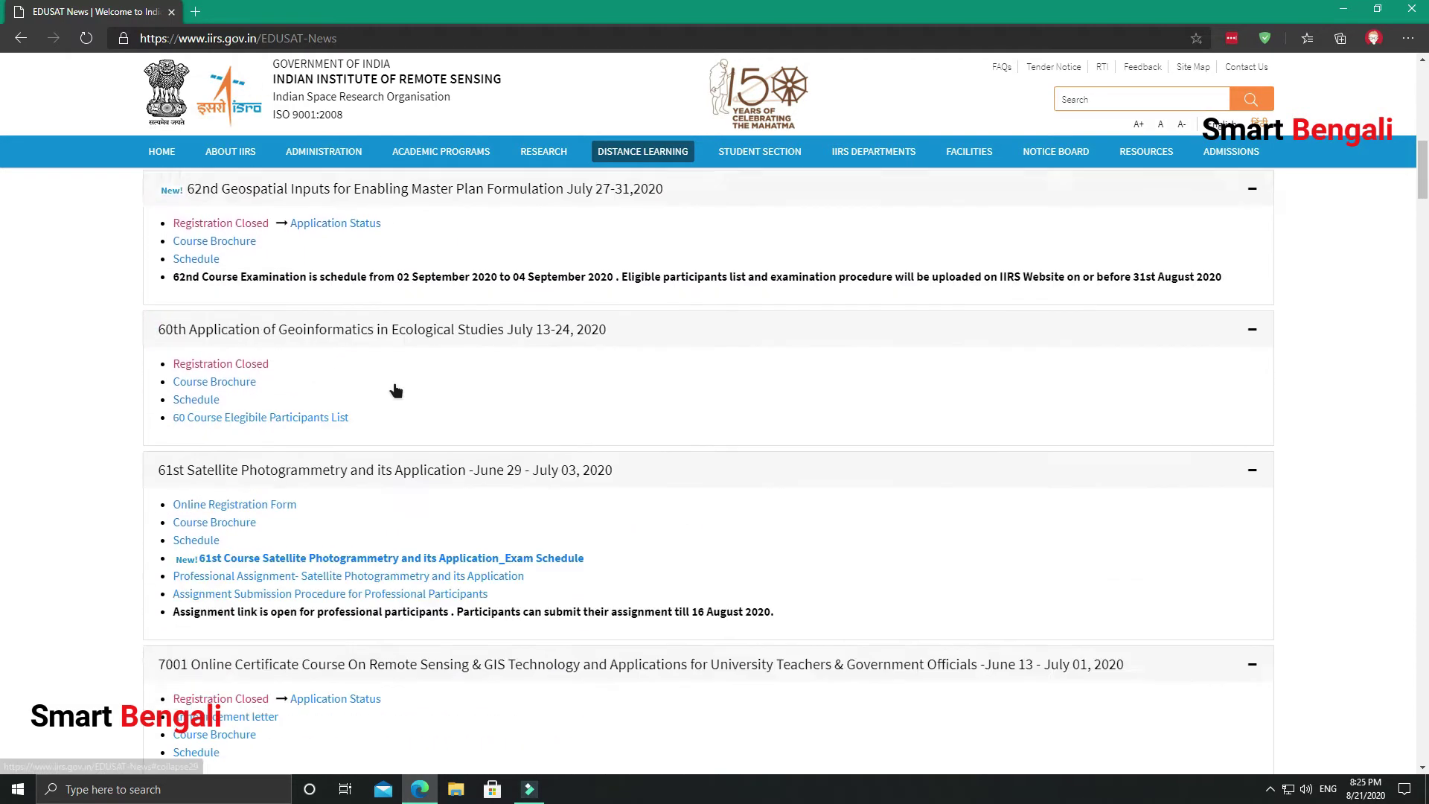
scroll(467, 515, "down", 5)
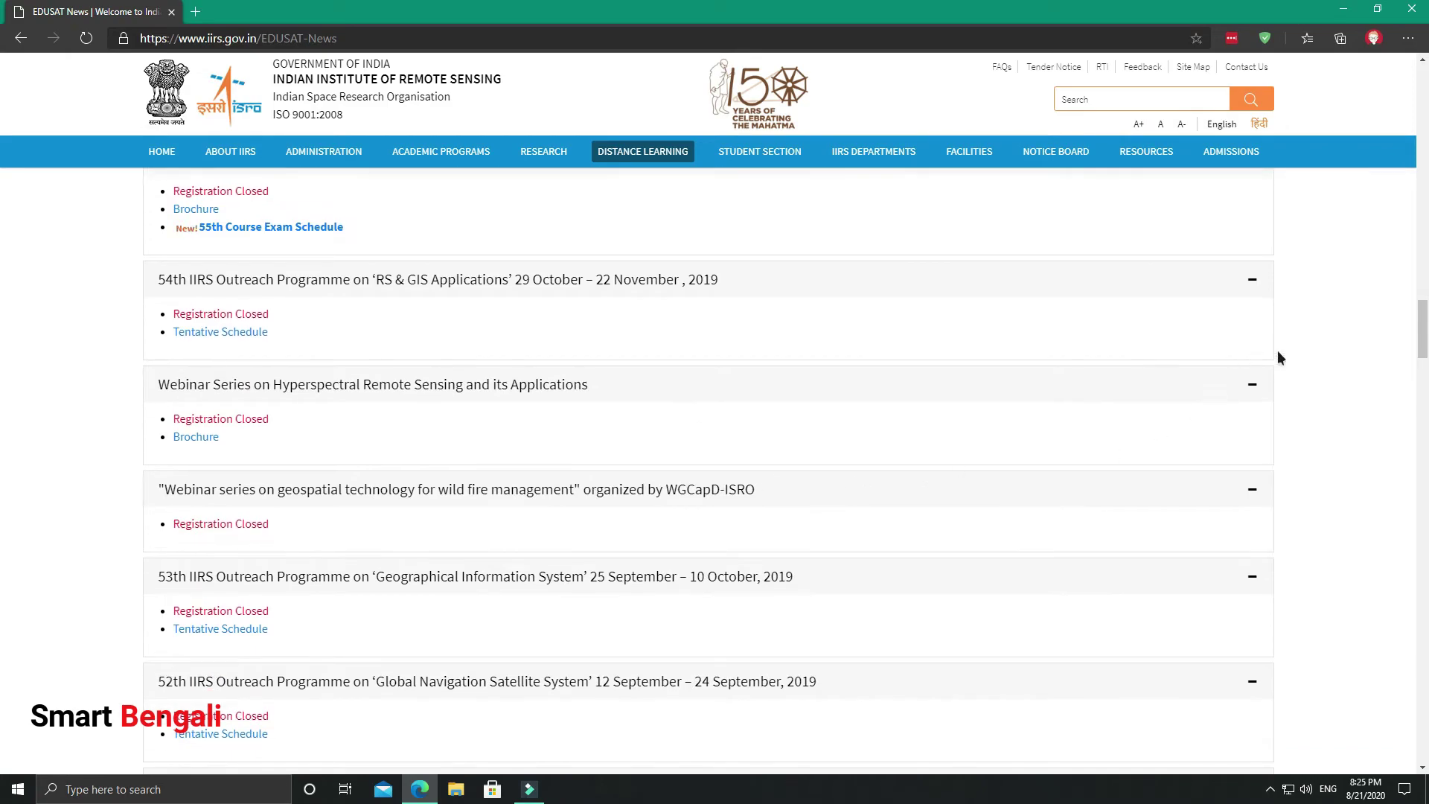
left_click_drag(1423, 322, 1425, 653)
scroll(624, 506, "up", 20)
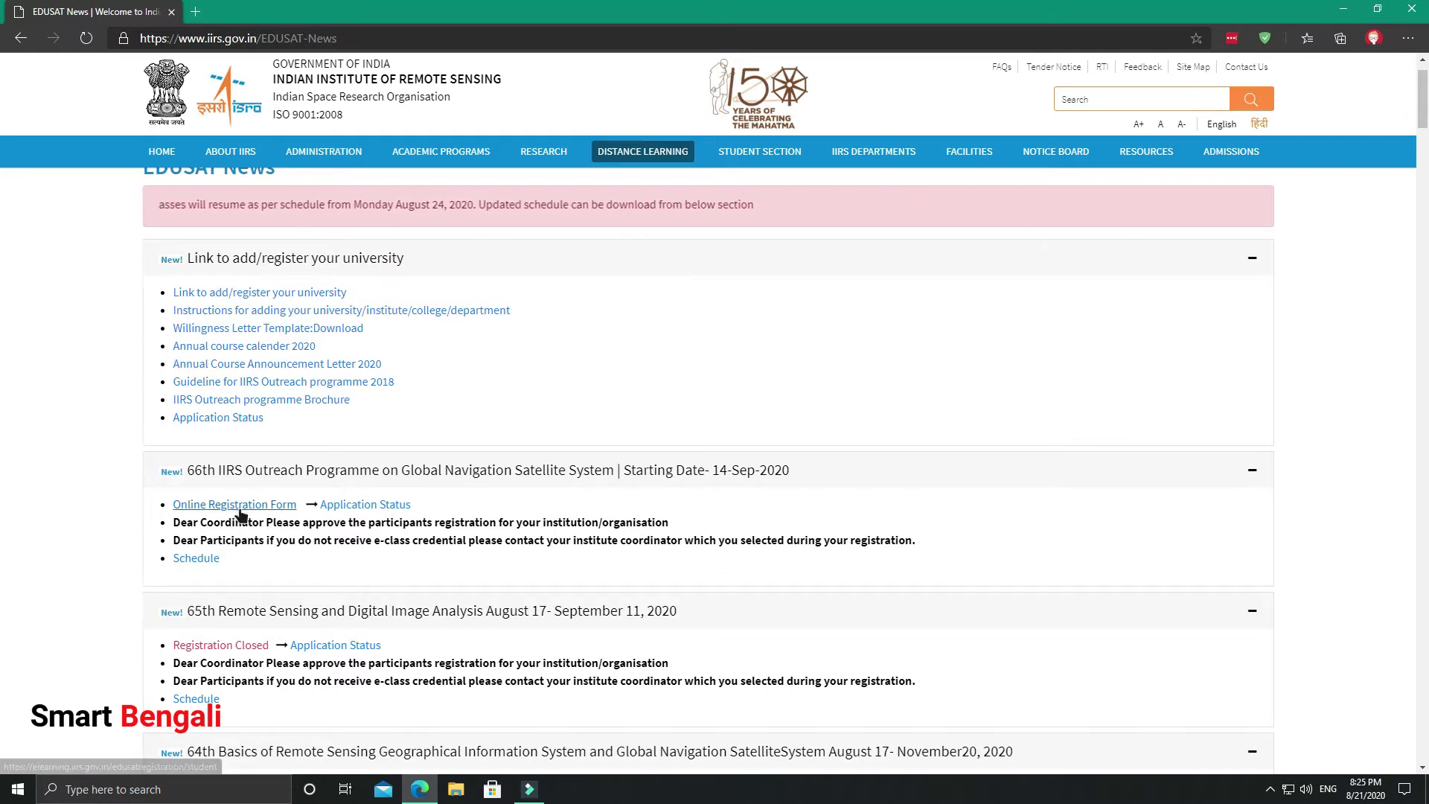
left_click(208, 558)
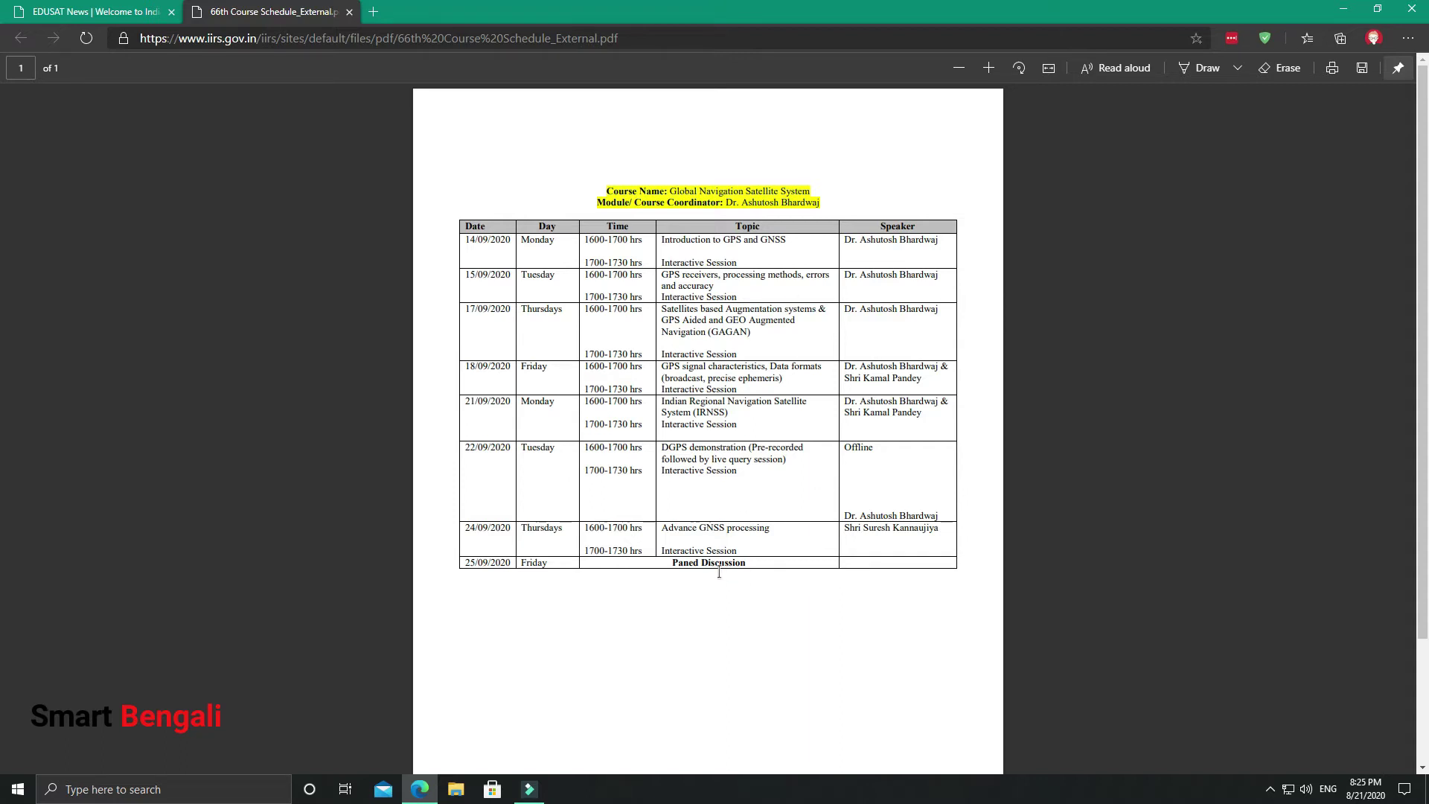
left_click_drag(646, 561, 820, 555)
left_click(783, 550)
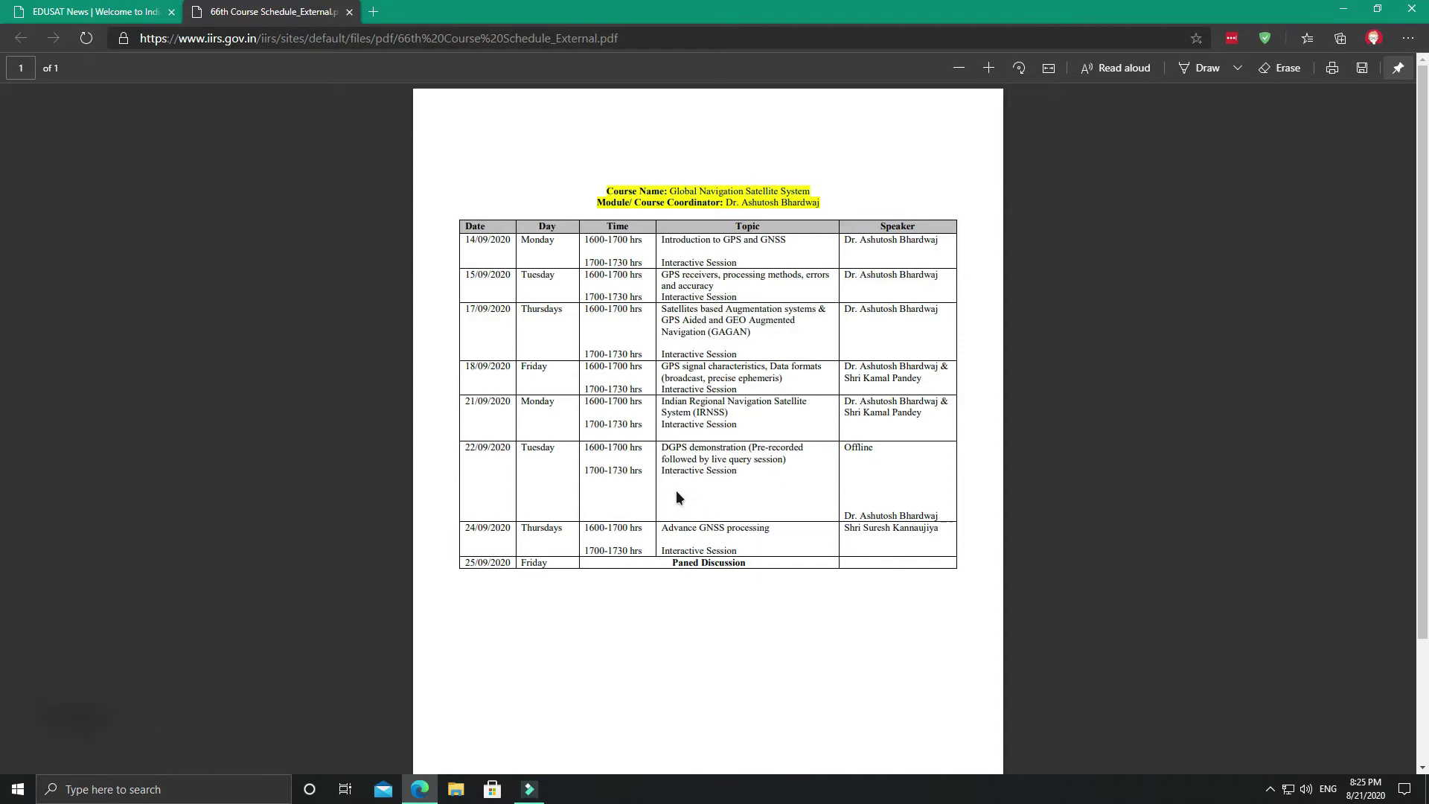
left_click(349, 11)
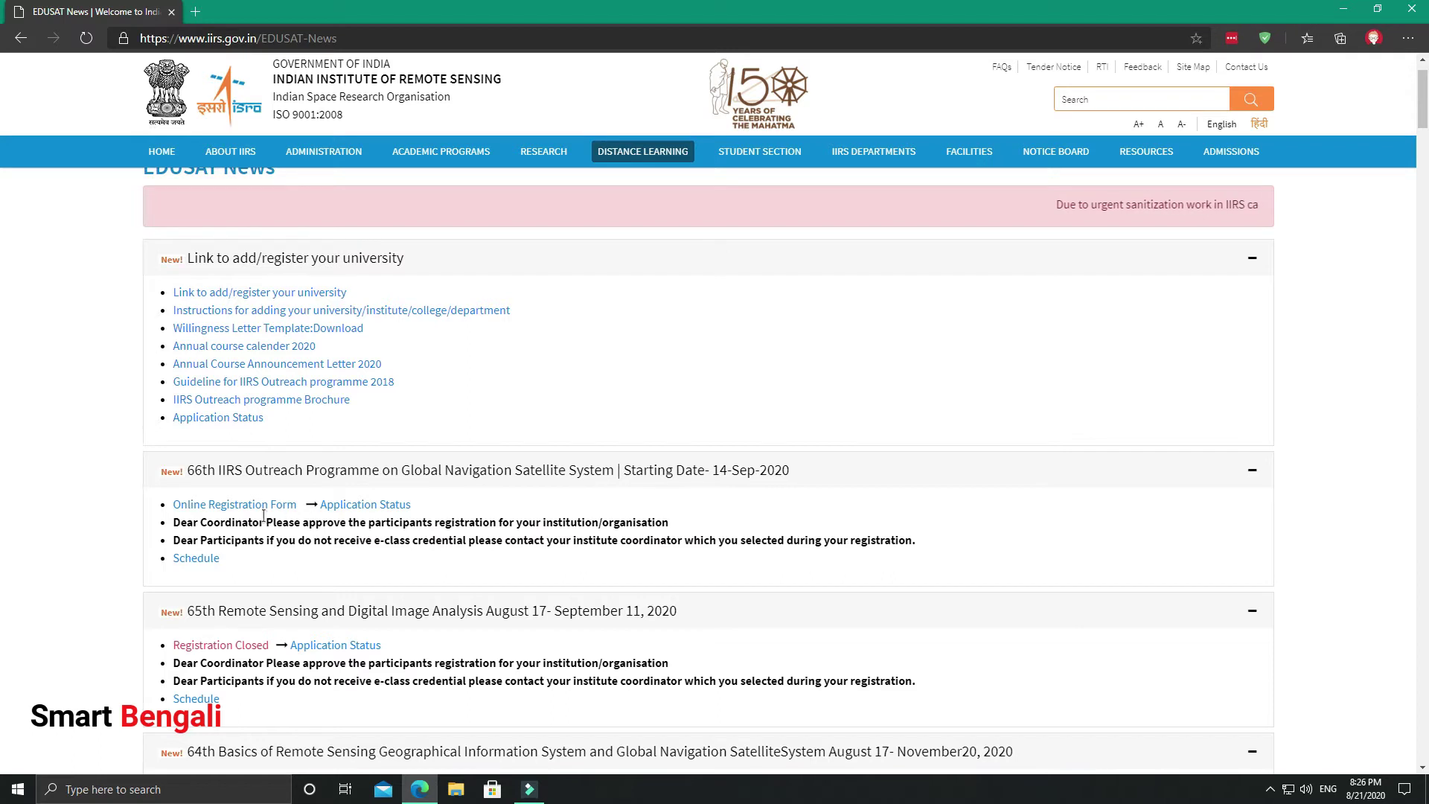
Open the Online Registration Form and choose the 66-IIRS Global Navigation Satellite System course
left_click(239, 509)
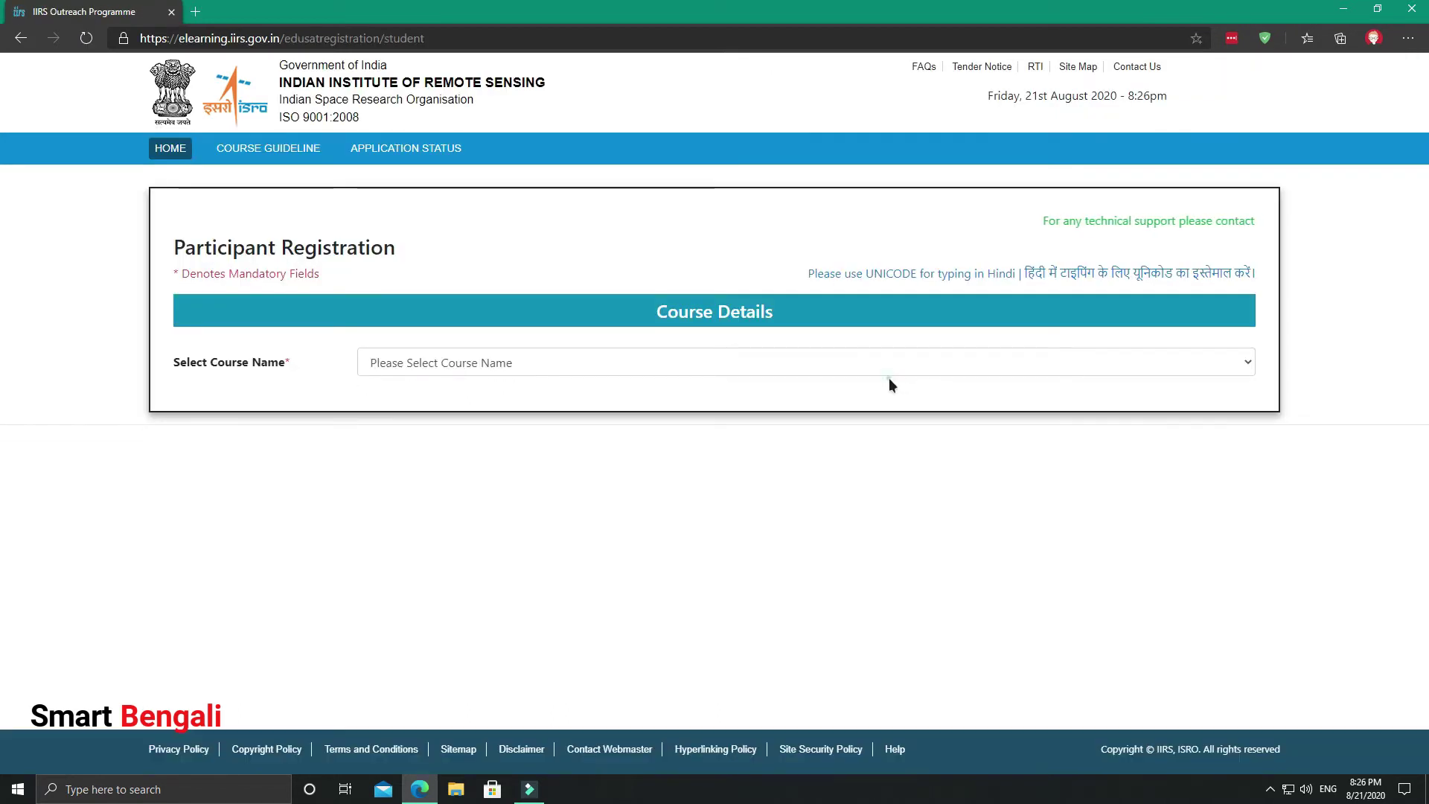
left_click(817, 364)
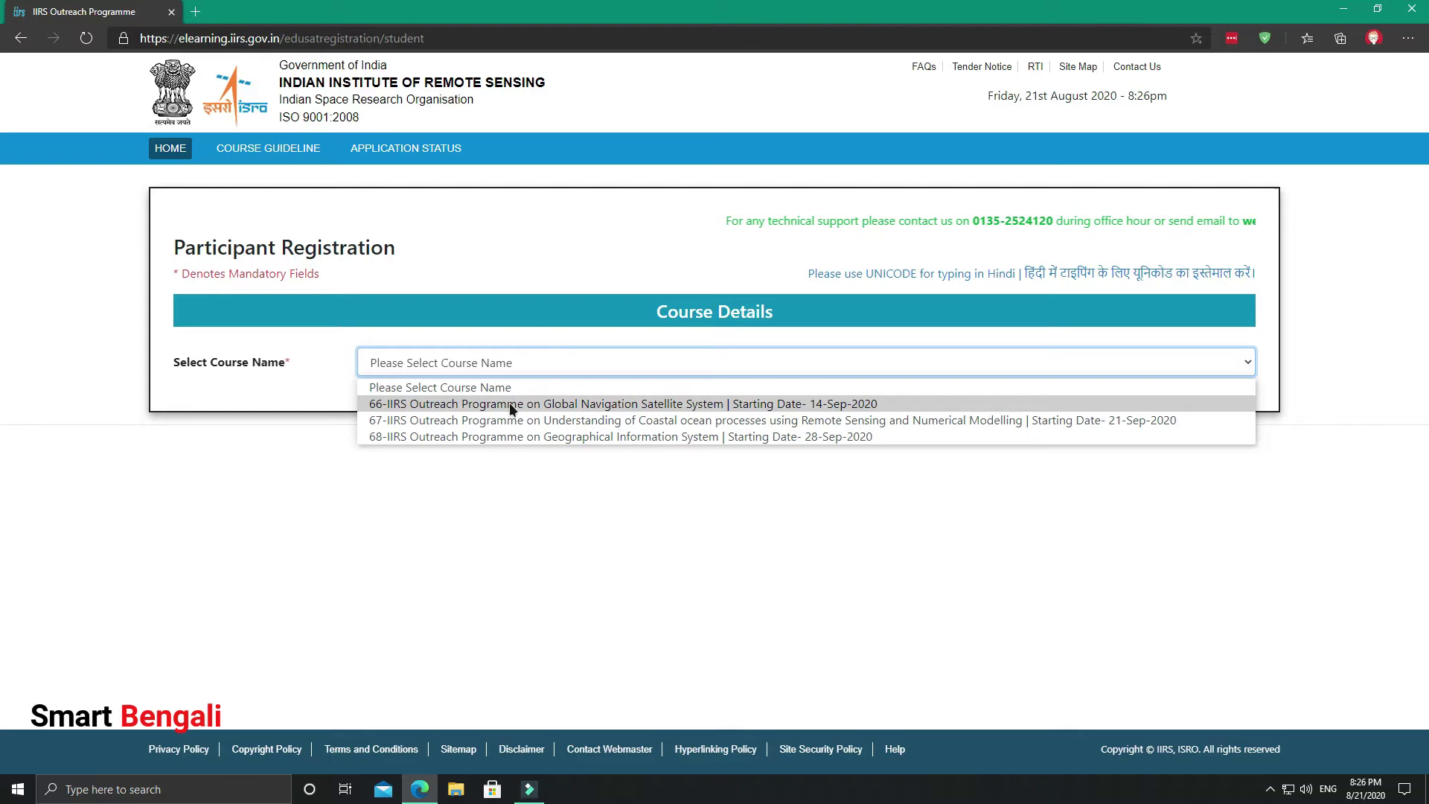
left_click(702, 403)
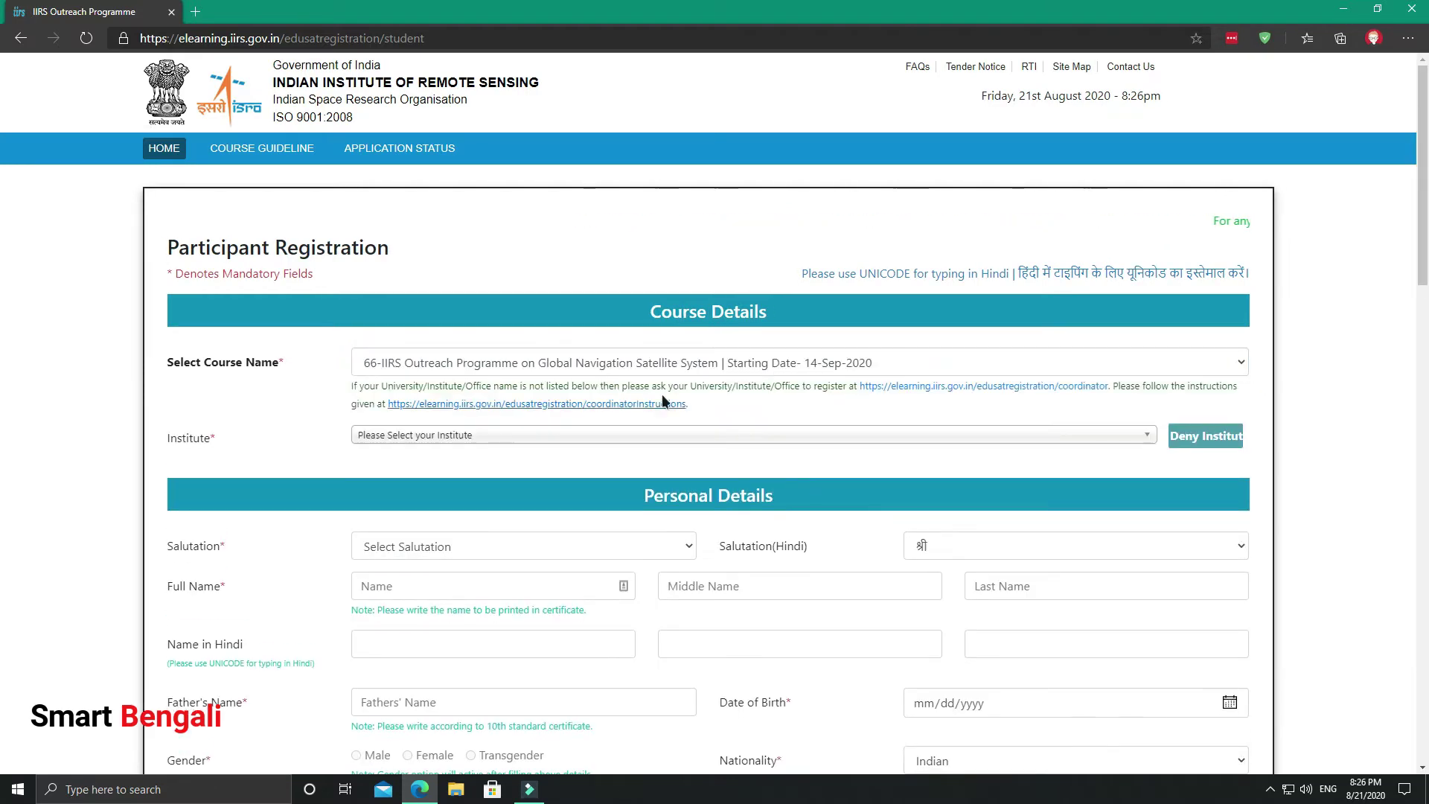
Search the institute list for 'Indian Inst', then close it without choosing
left_click(443, 439)
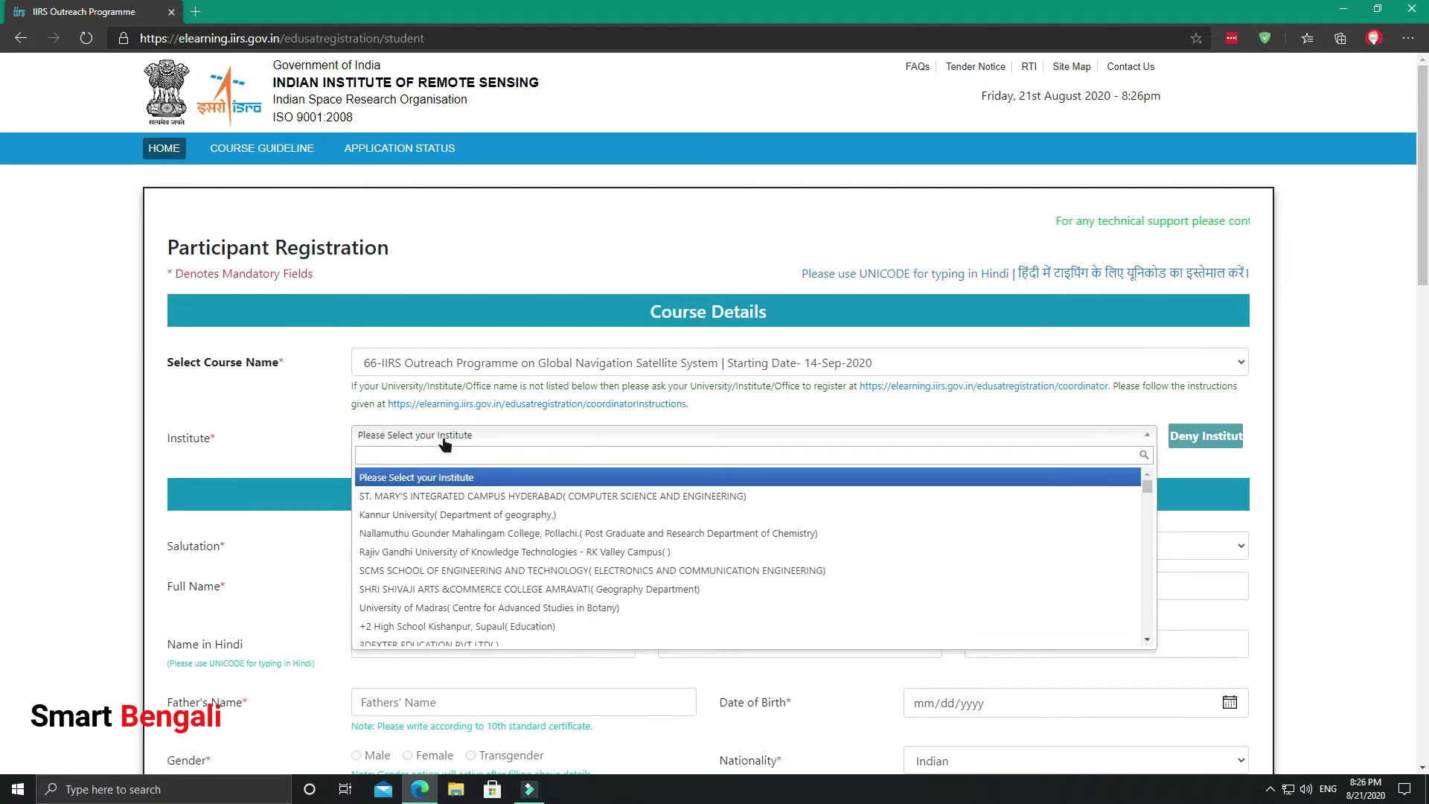
type("indian Ins")
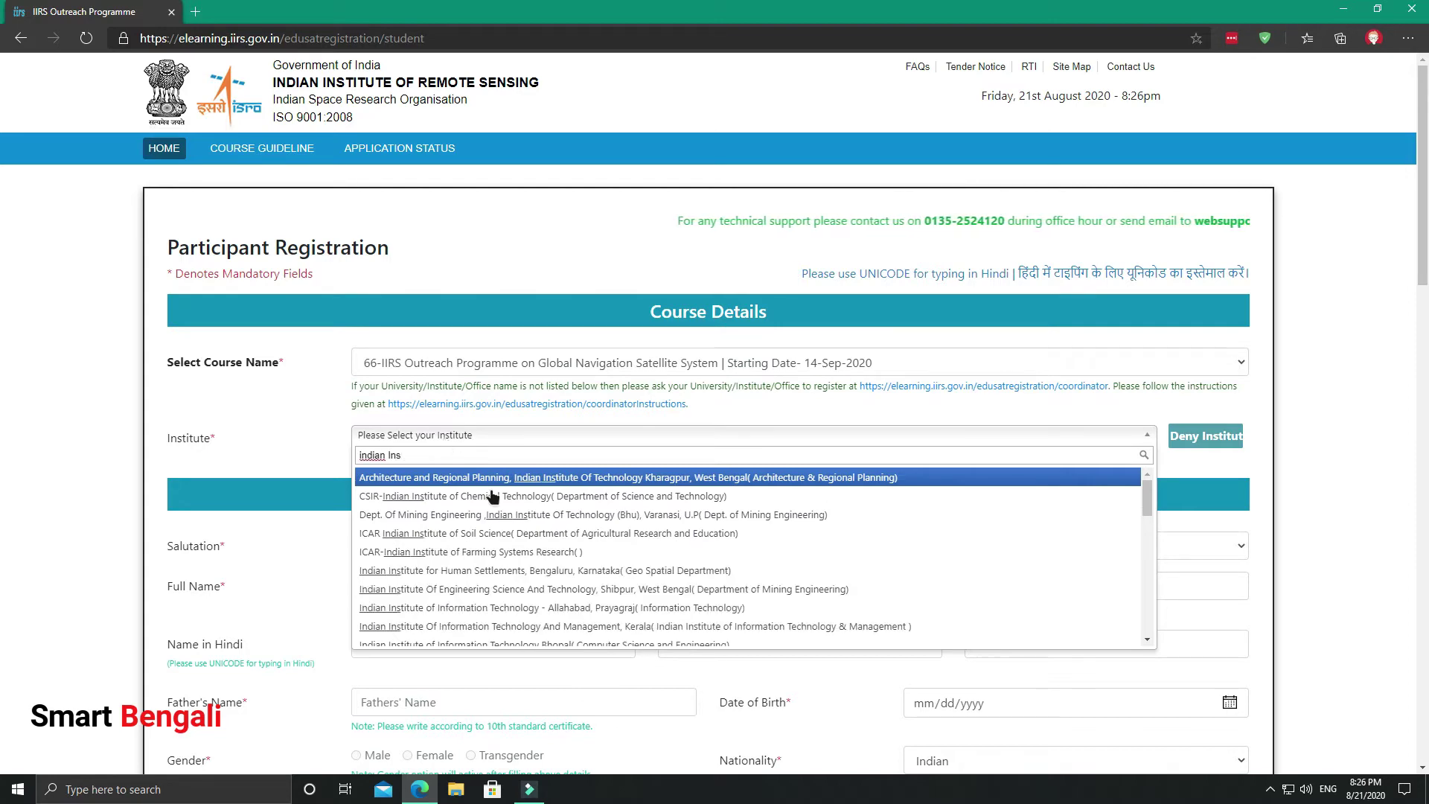
scroll(581, 551, "down", 2)
type("s")
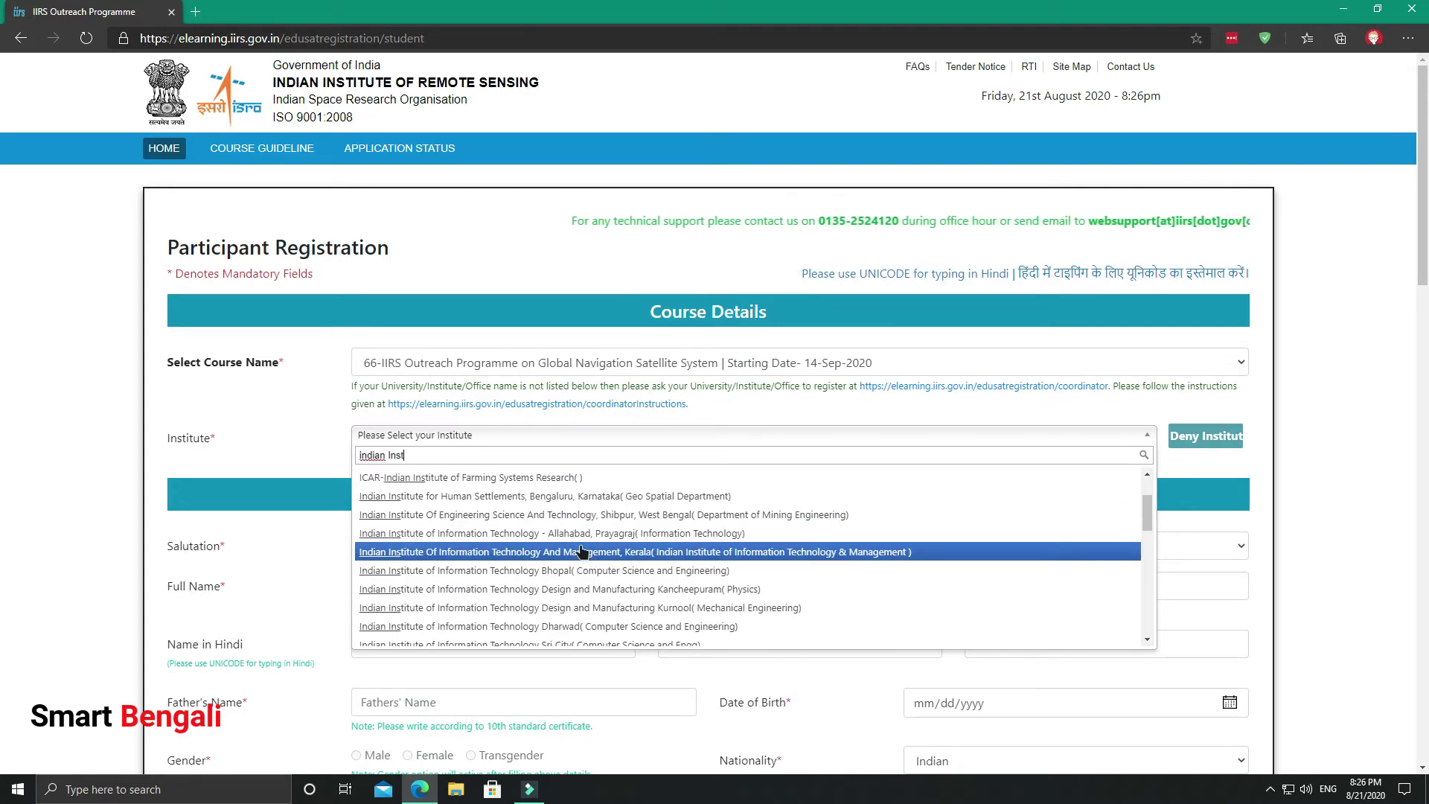
type("tu")
left_click(776, 407)
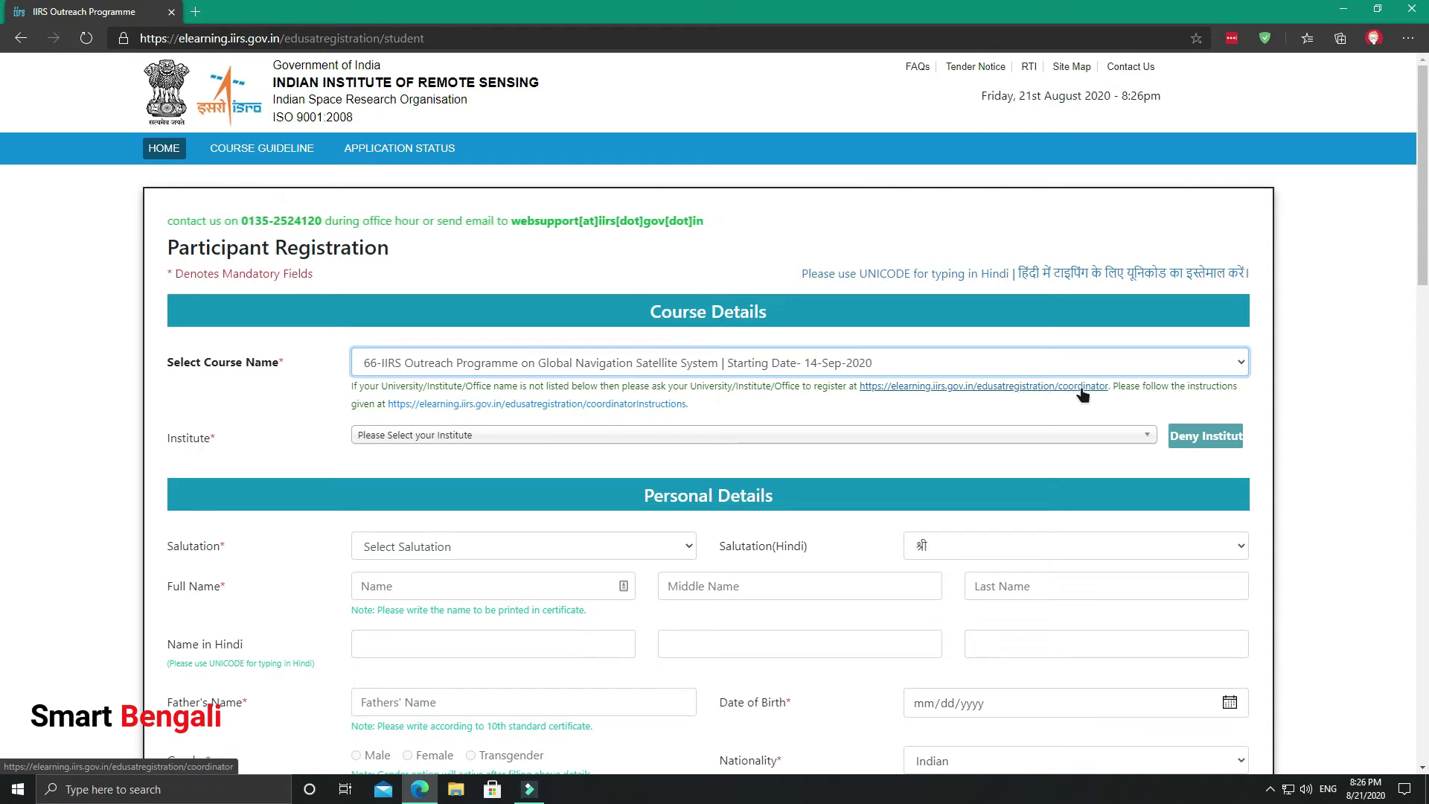
Search institutes for 'shib' and select Indian Institute Of Engineering Science And Technology, Shibpur
left_click(752, 435)
scroll(631, 562, "up", 1)
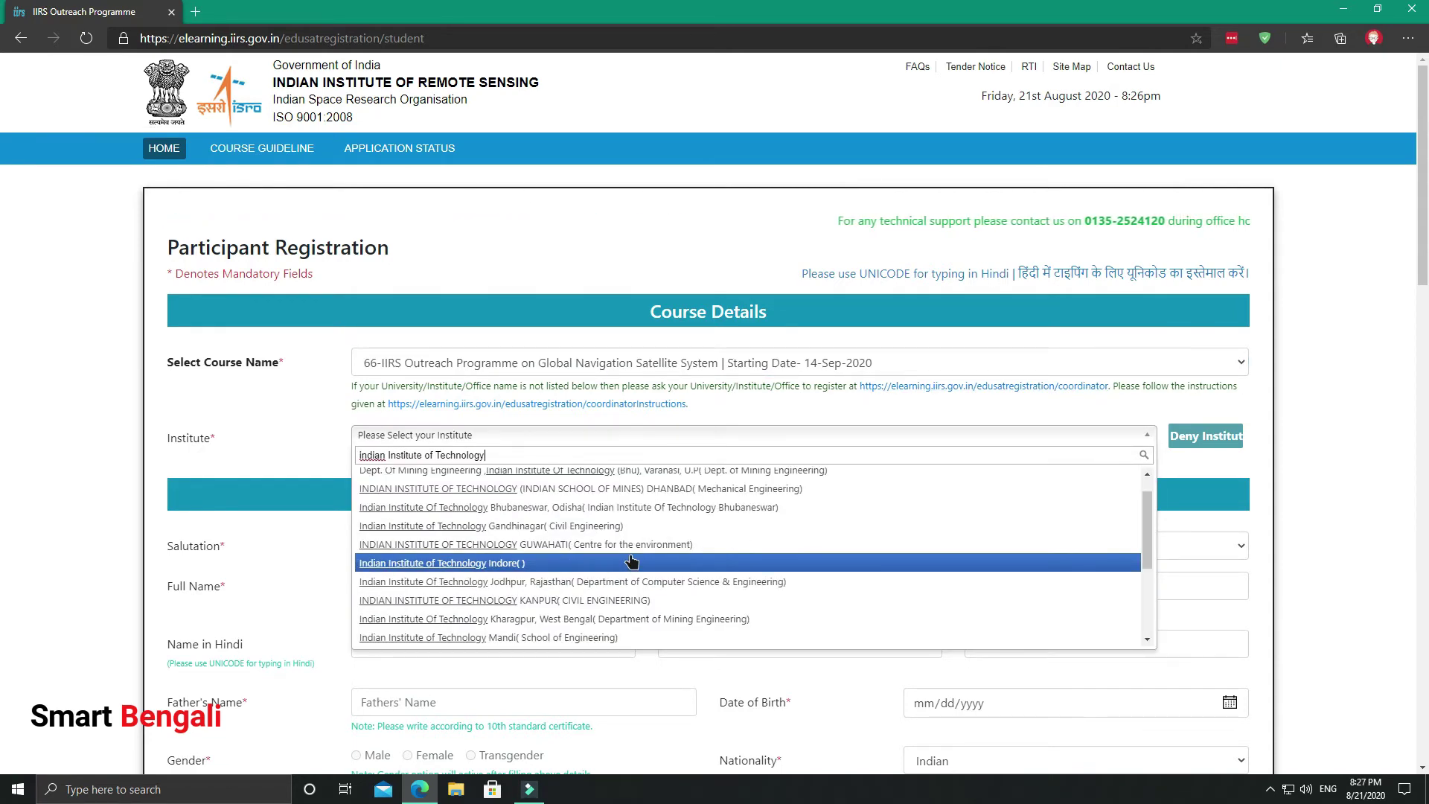
key("ctrl+a")
type("shib")
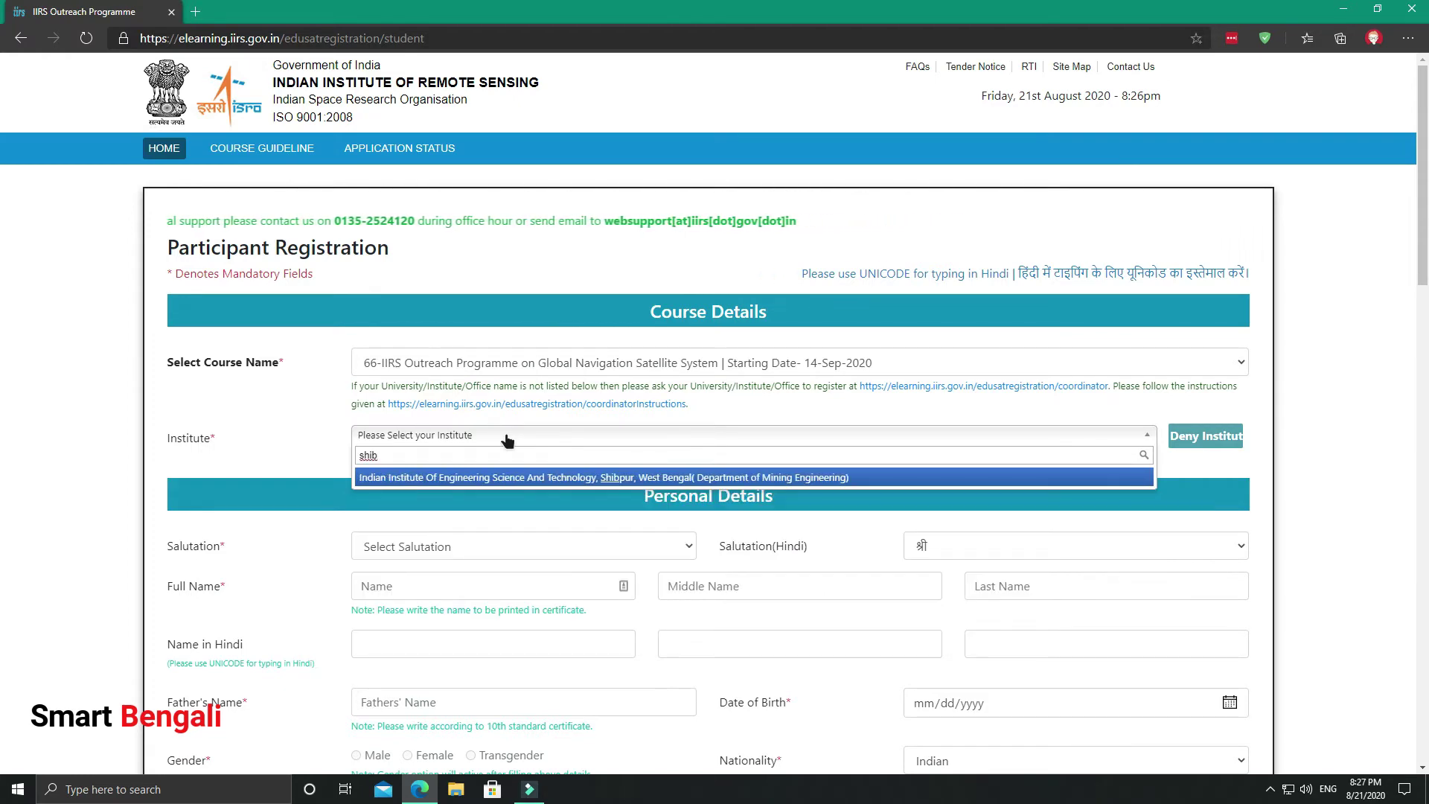
key("Return")
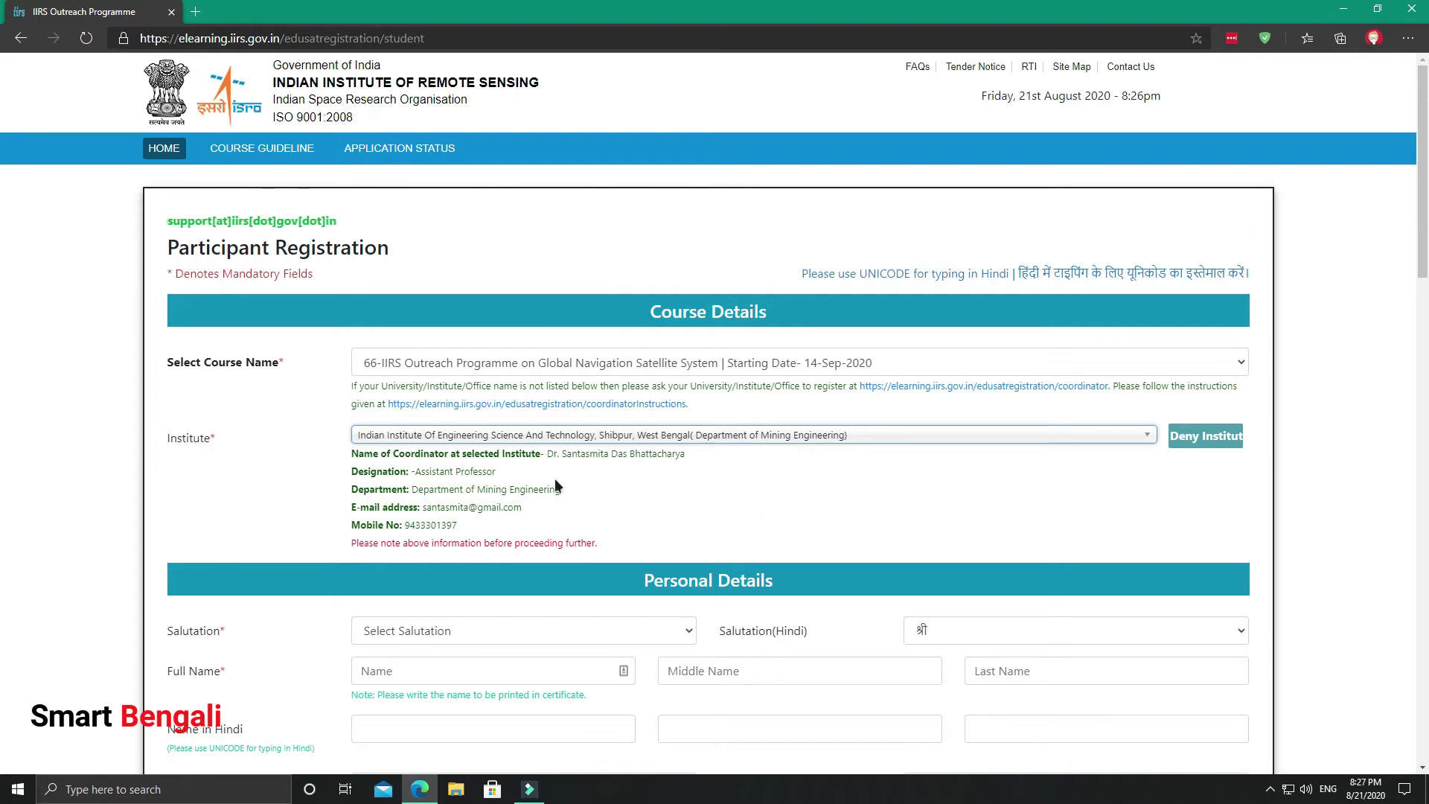
left_click_drag(558, 454, 708, 457)
left_click(705, 460)
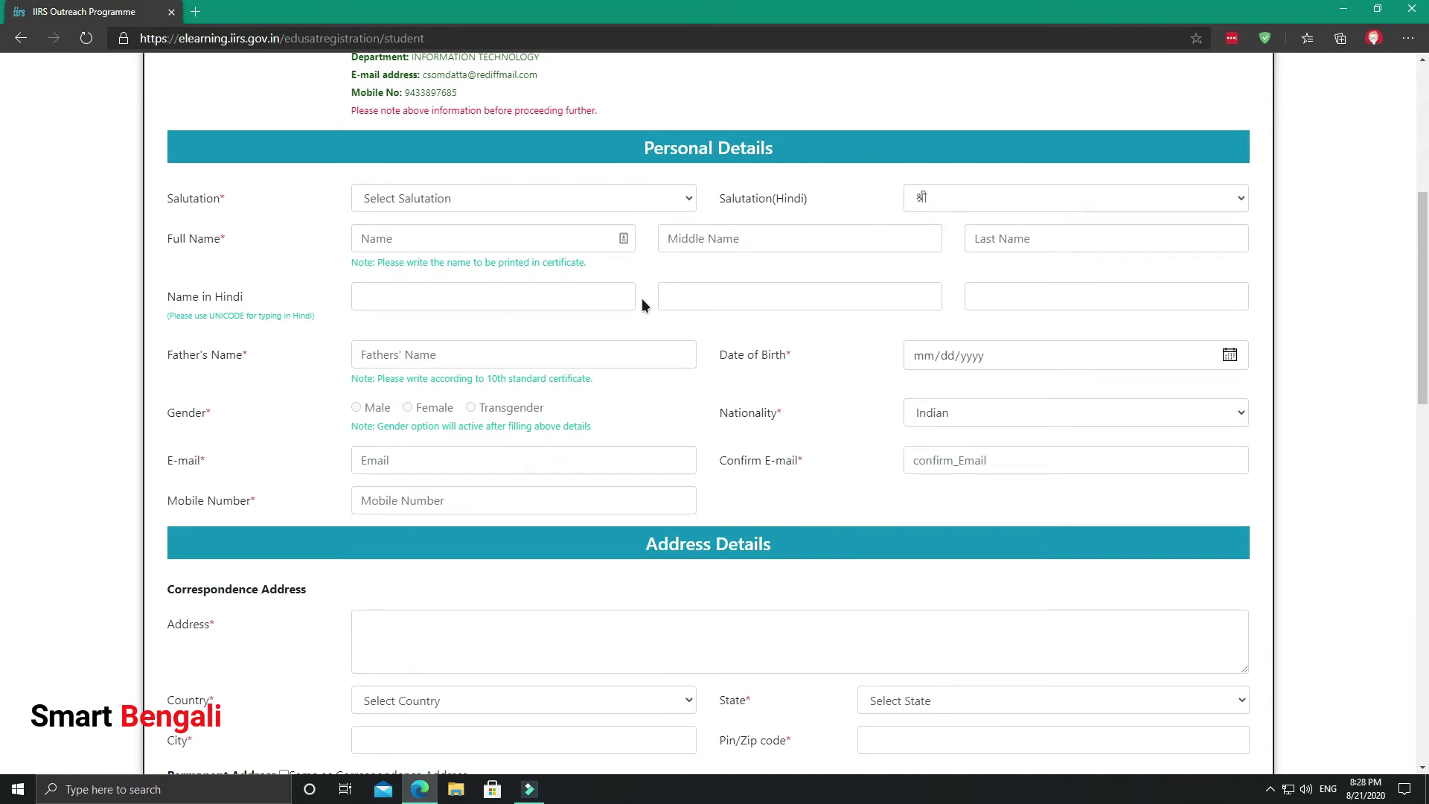
Set the salutation to Mr. and enter the participant's first name
scroll(641, 298, "down", 1)
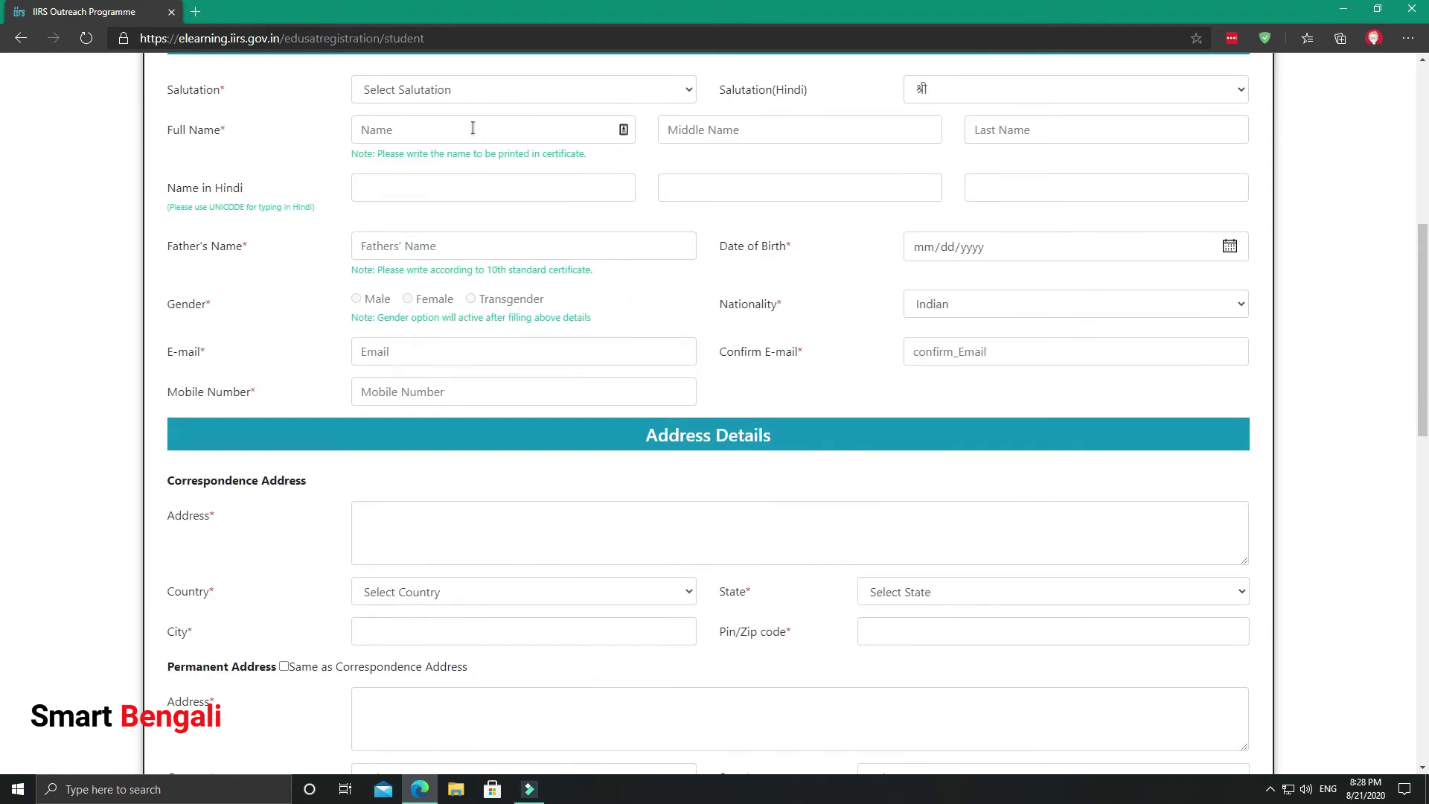
left_click(447, 104)
left_click(409, 130)
left_click(408, 127)
scroll(410, 246, "up", 1)
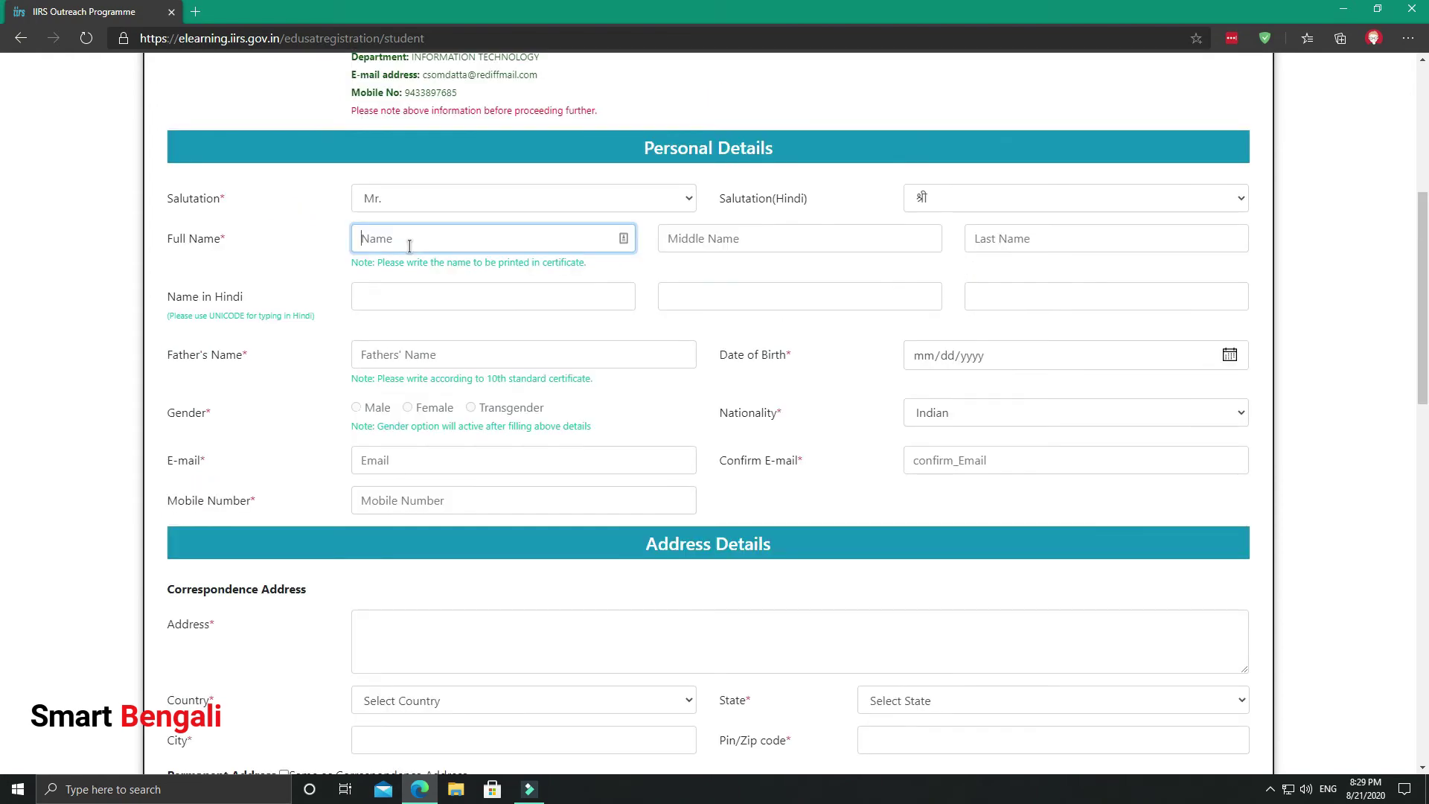
type("Shankhaja")
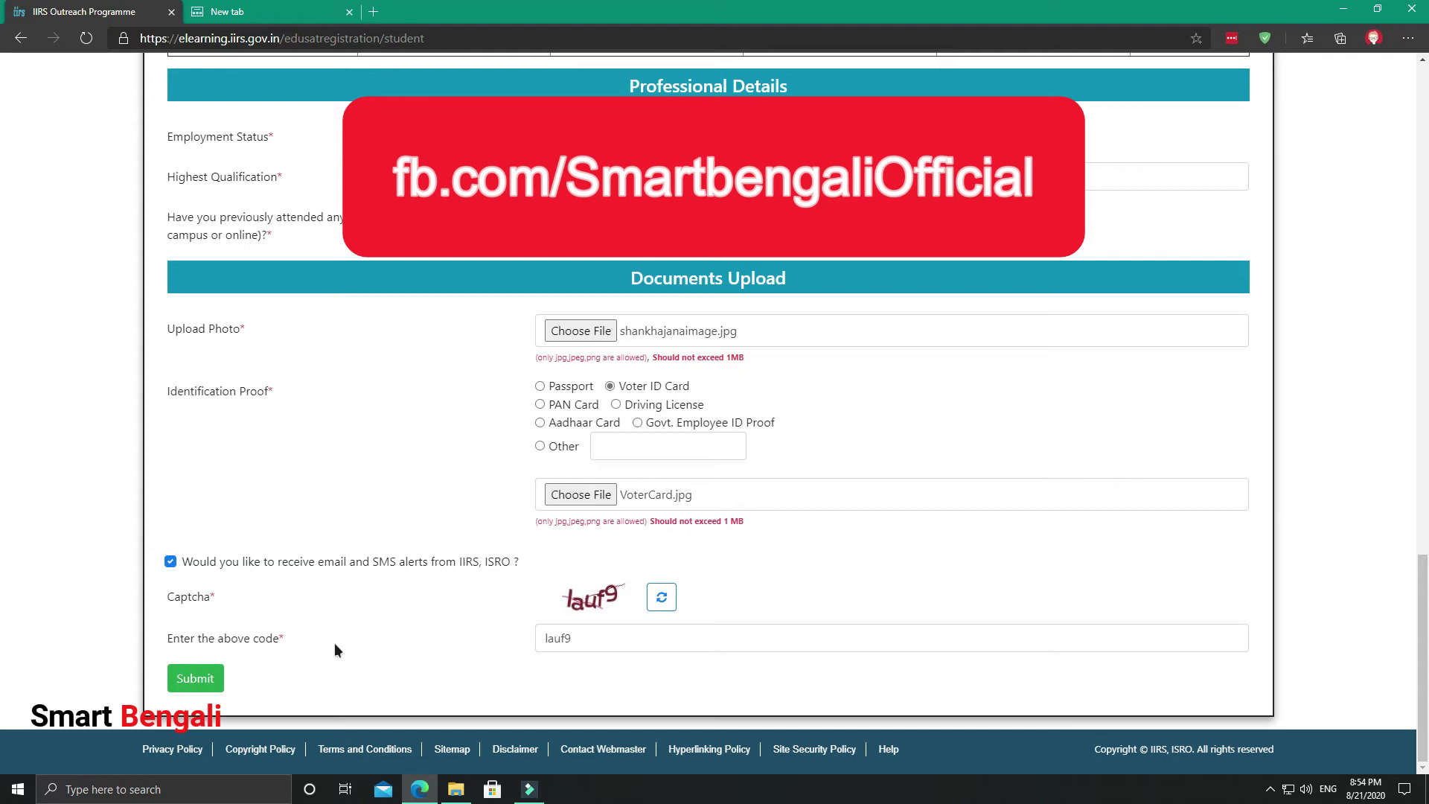
Submit the form and select the registration number on the Congratulations page
left_click(212, 682)
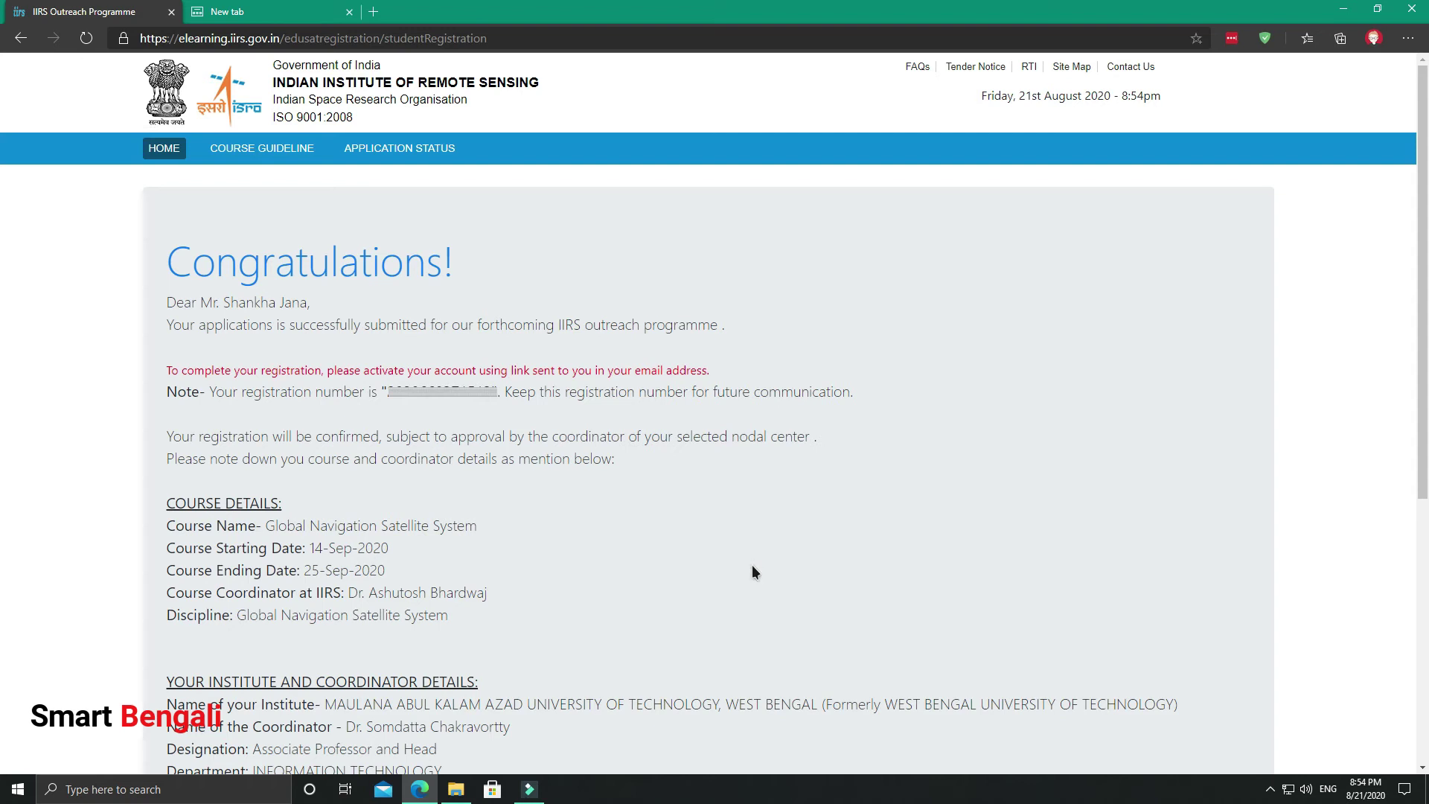
double_click(443, 392)
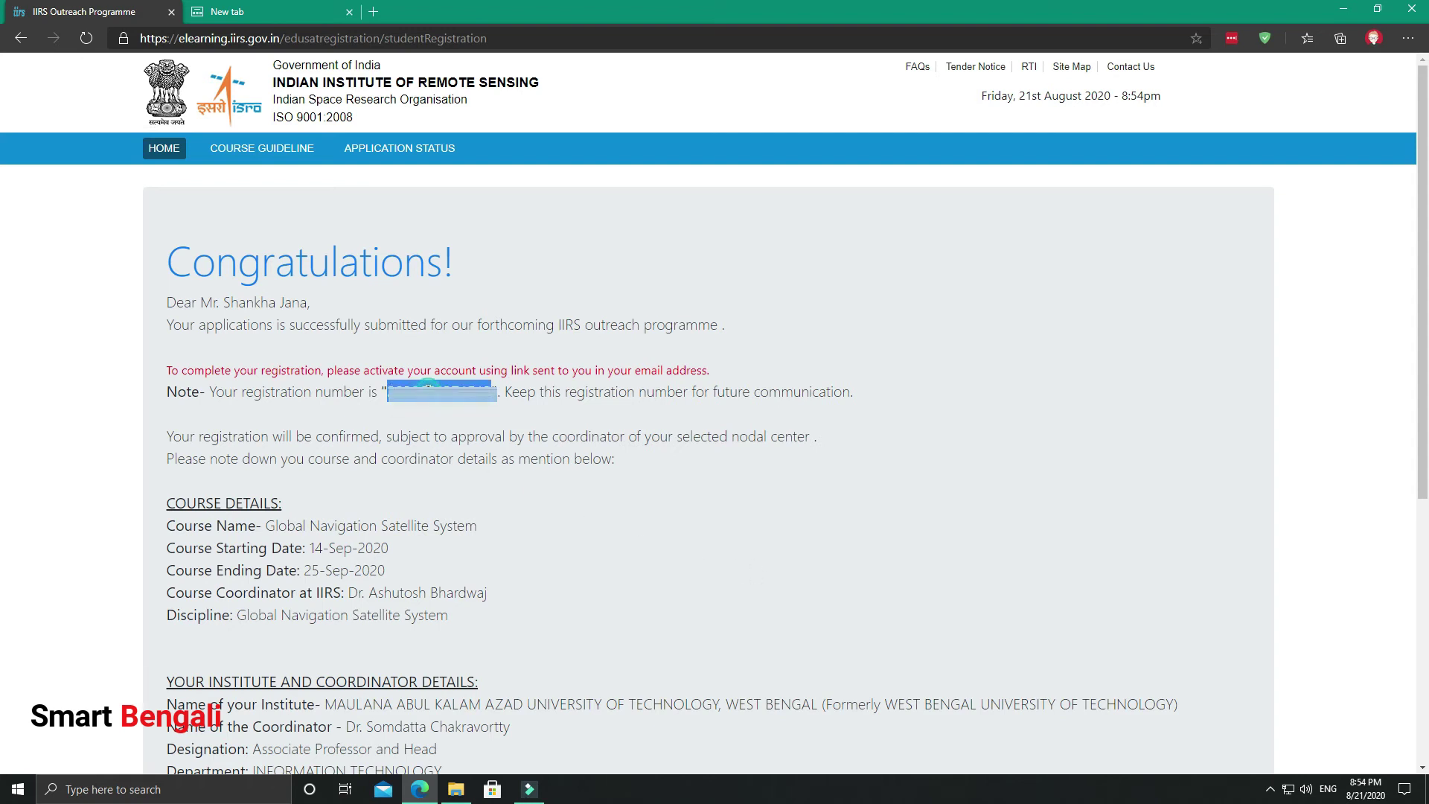
Use 'Print this page' to print the Congratulations confirmation page
scroll(230, 607, "down", 6)
left_click(230, 604)
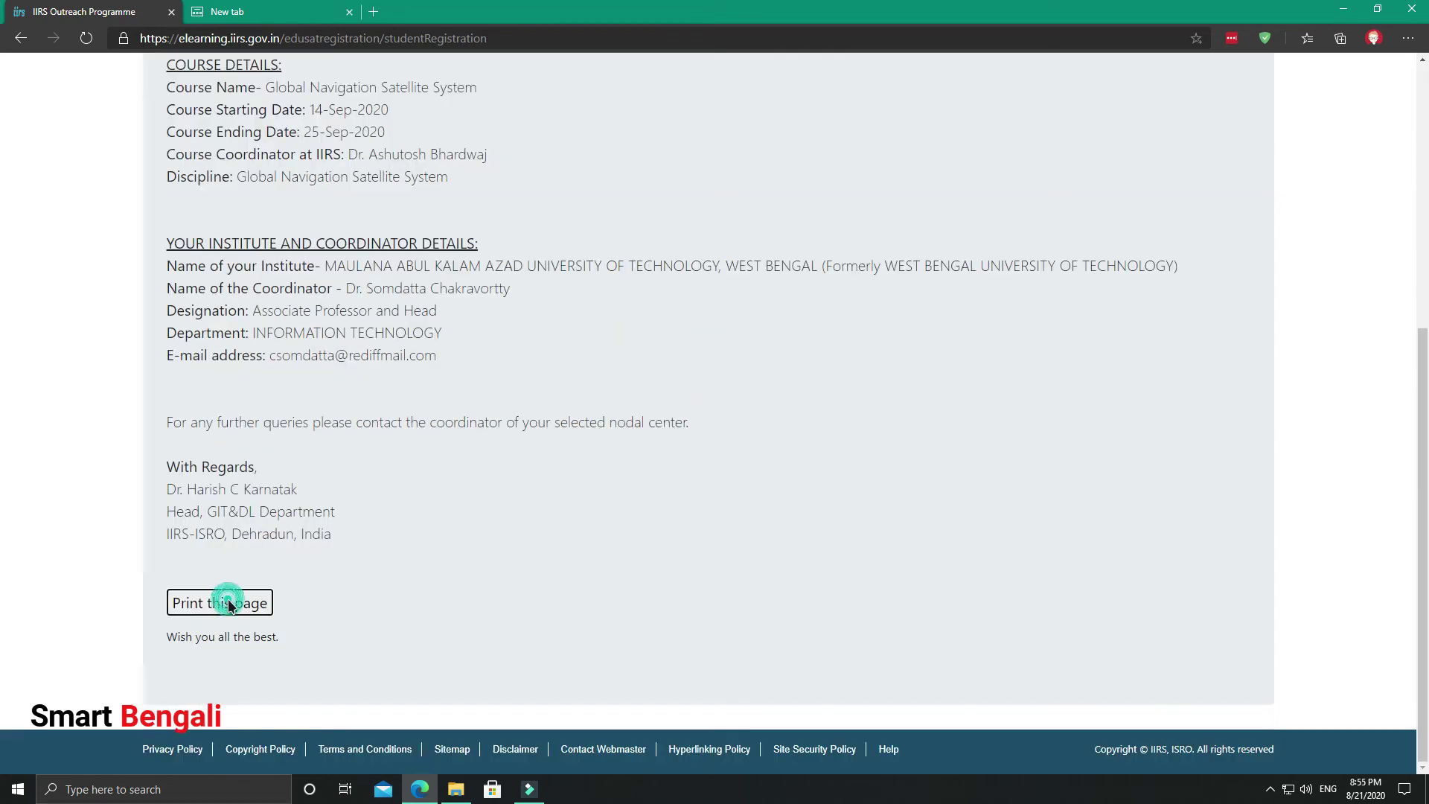